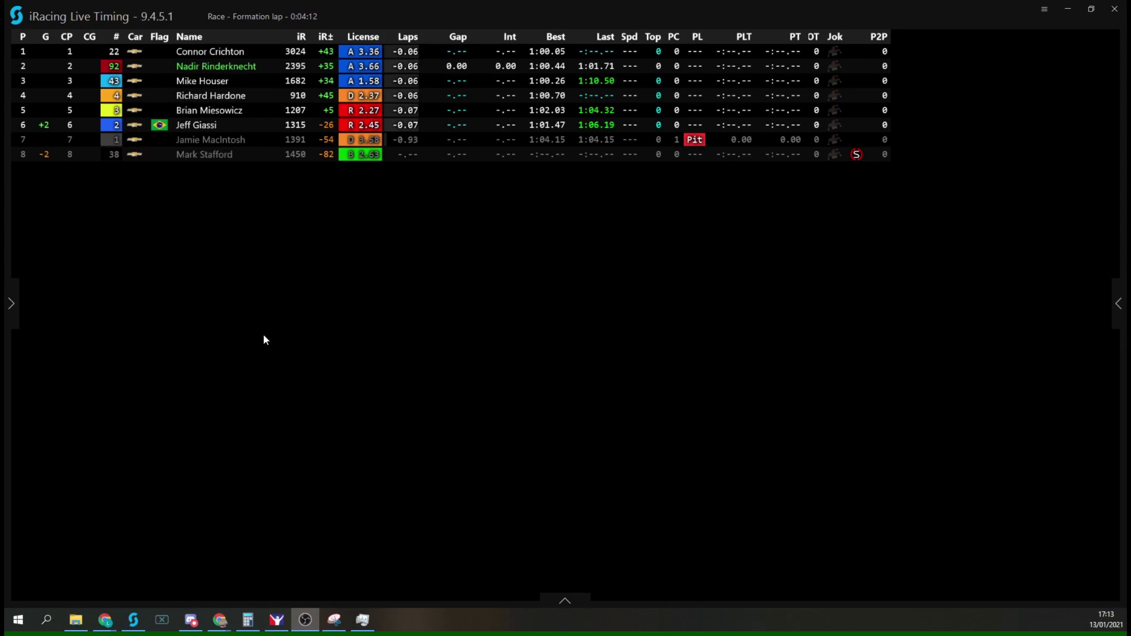
- Bring the iRacing Live Timing window to the front from the taskbar
click(652, 317)
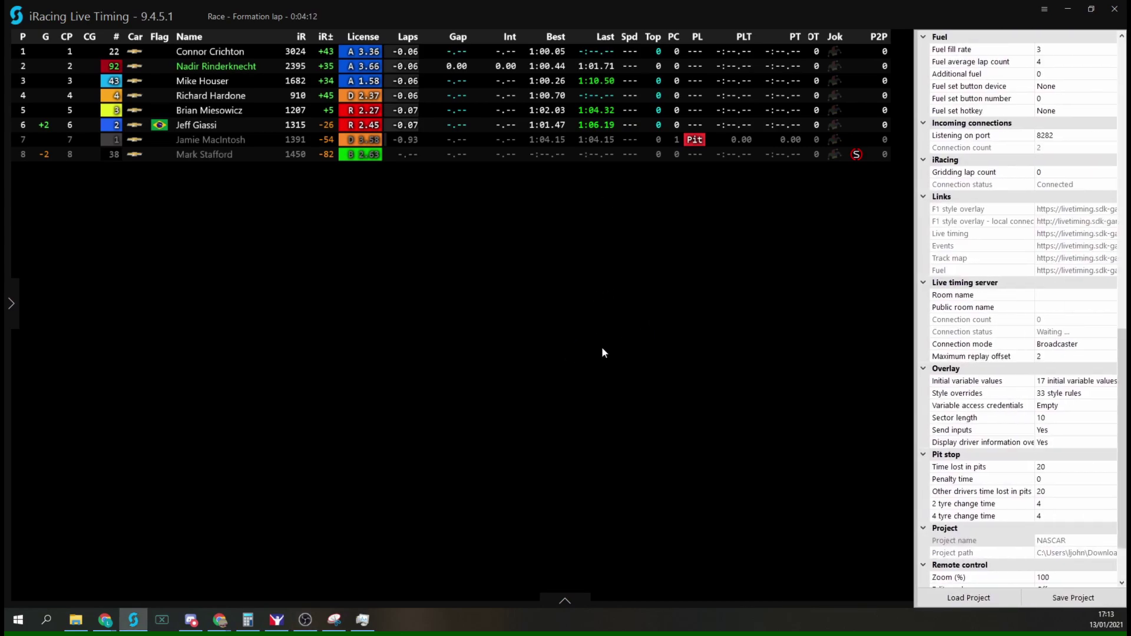
- Load the NASCAR project file, close the settings panel, and show the remote control panel
click(967, 599)
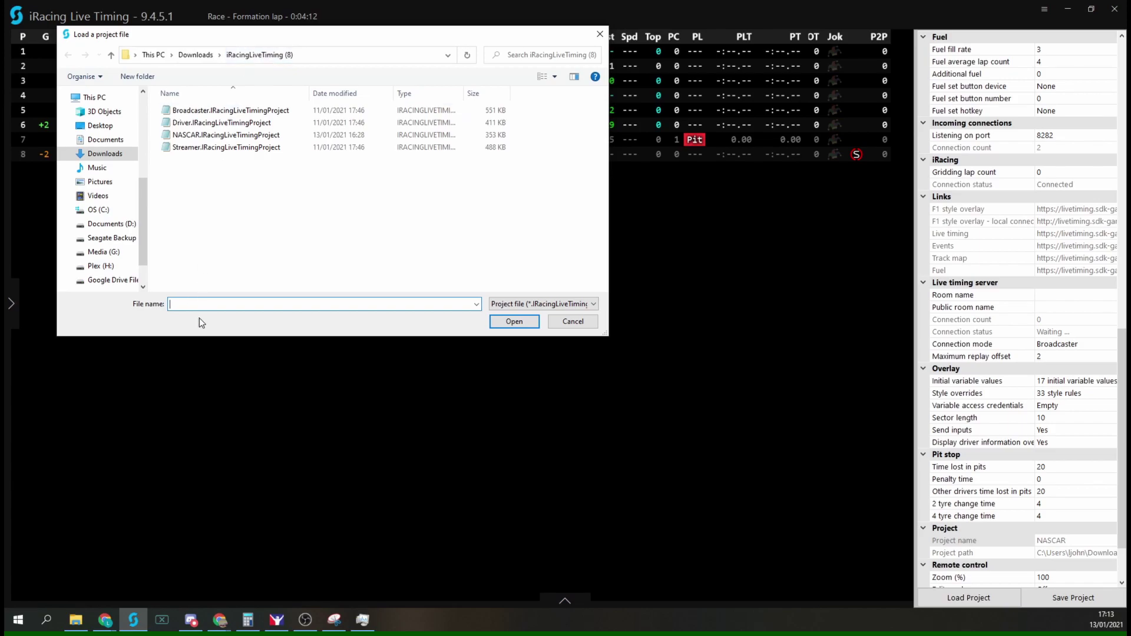
double_click(199, 135)
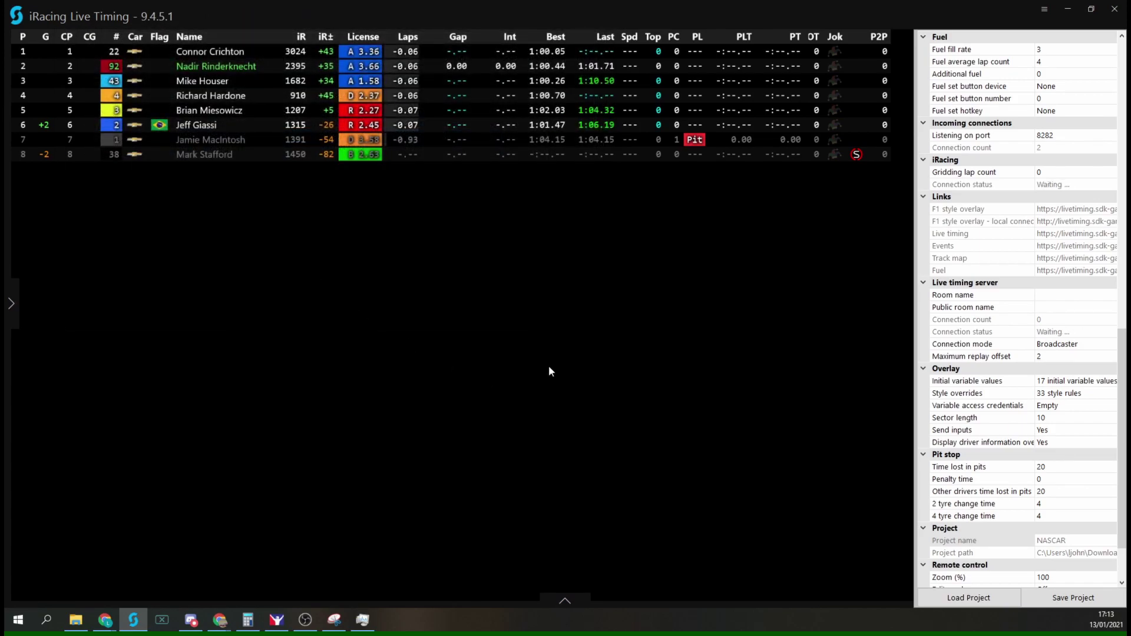
click(617, 372)
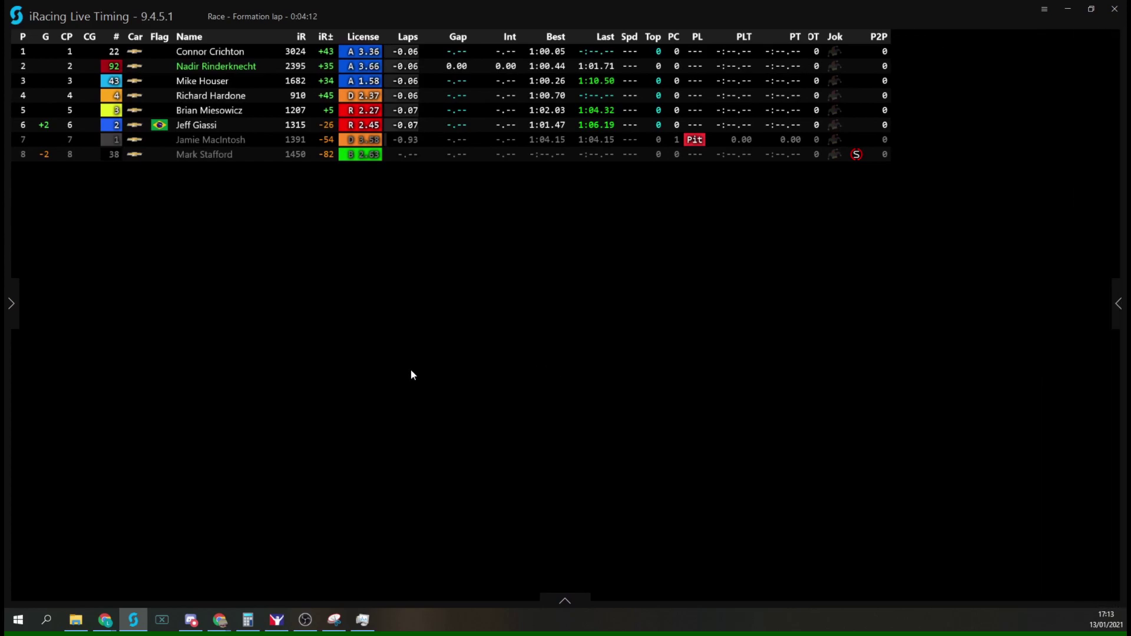
click(411, 370)
- Enlarge the timing table to six rows and switch to the SDK Gaming website in Chrome
drag(510, 84, 511, 134)
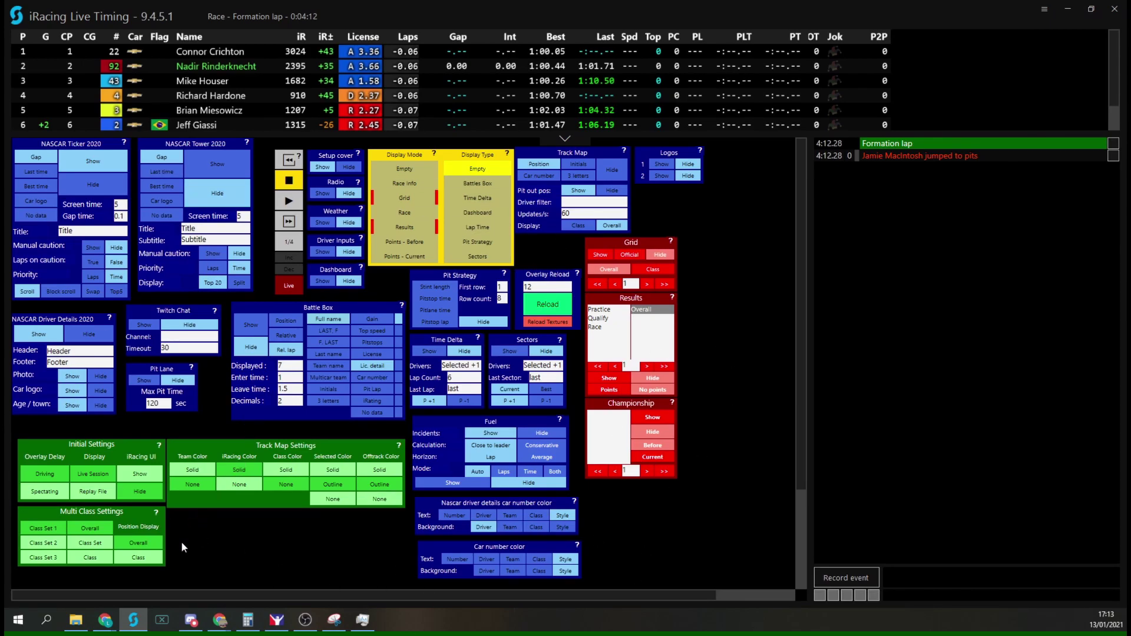
mouse_move(104, 619)
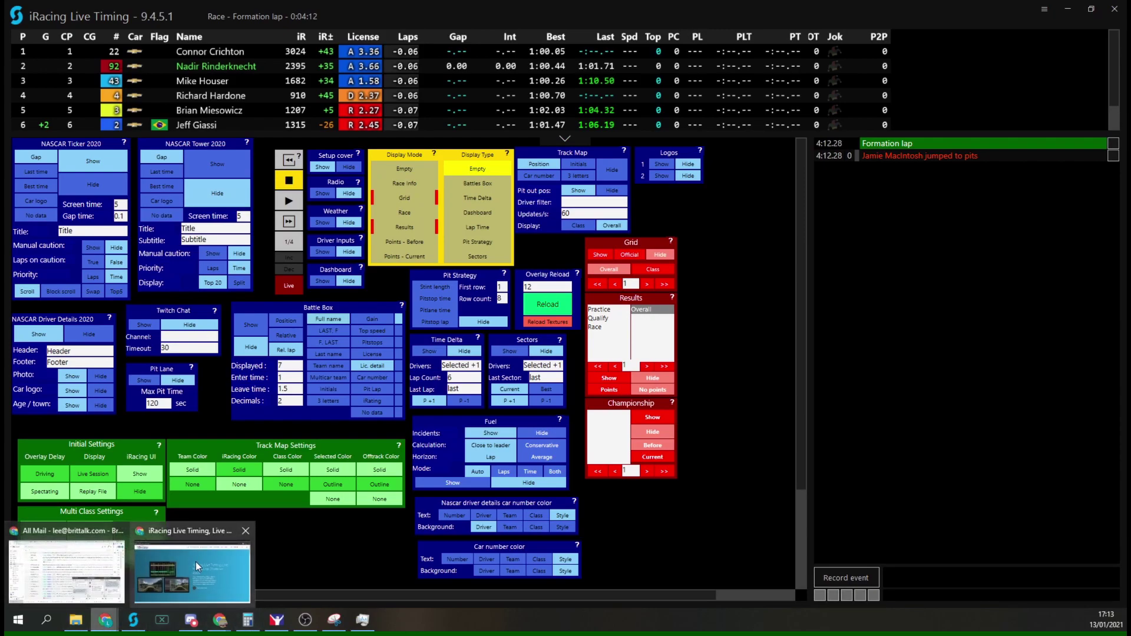
click(195, 561)
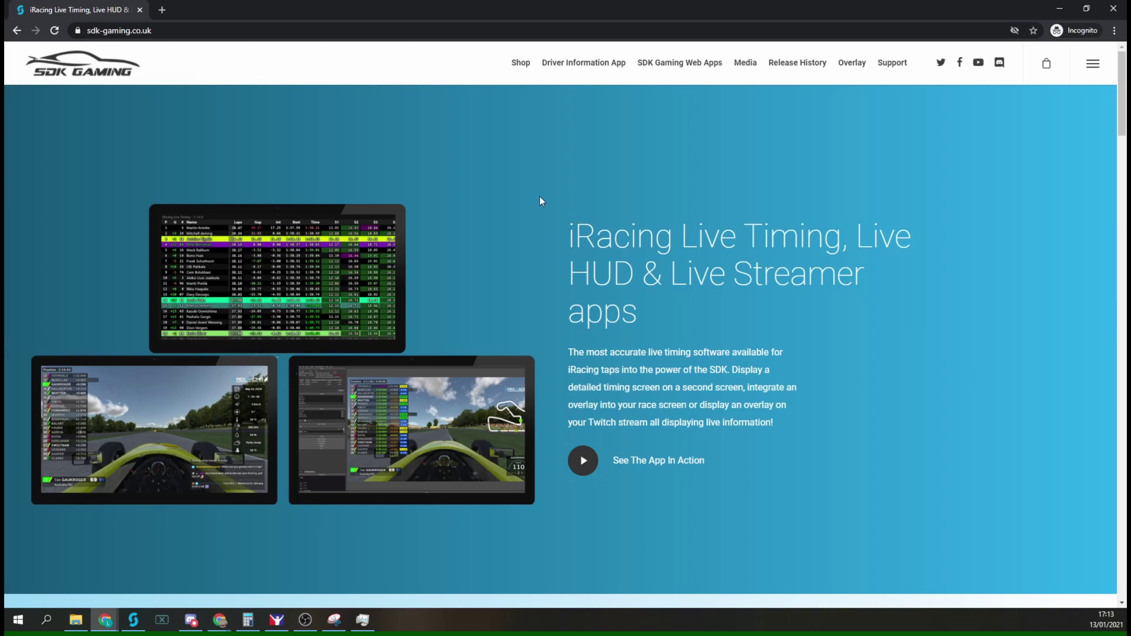
- Download the latest NASCAR Driver Details 2020 from the Race Components list, then return to Live Timing
mouse_move(852, 64)
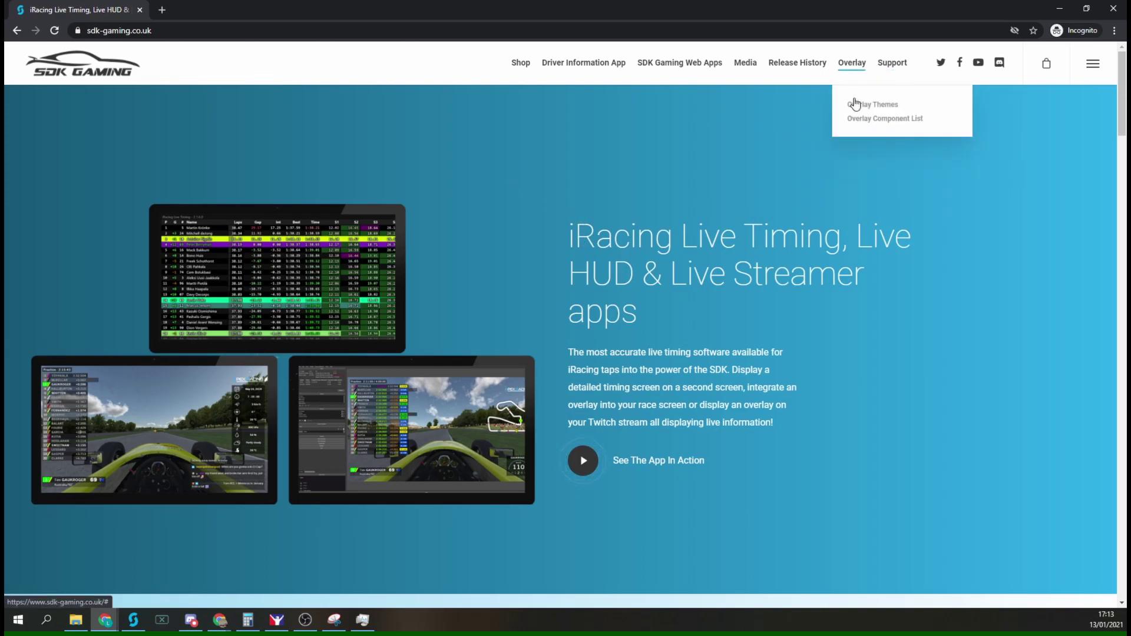
click(884, 119)
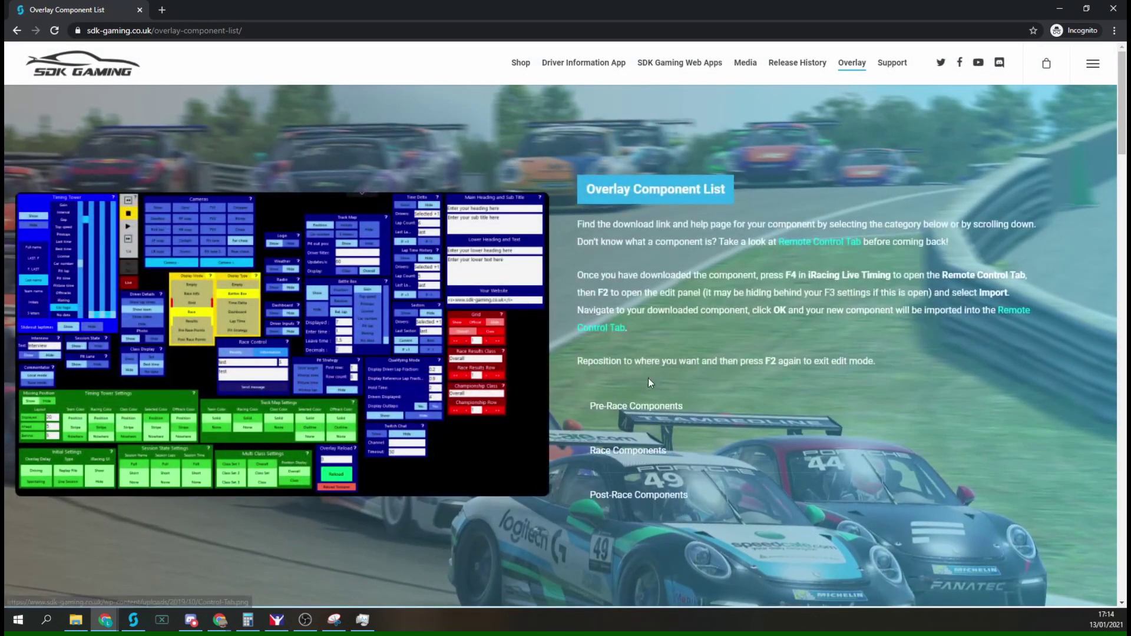
click(625, 454)
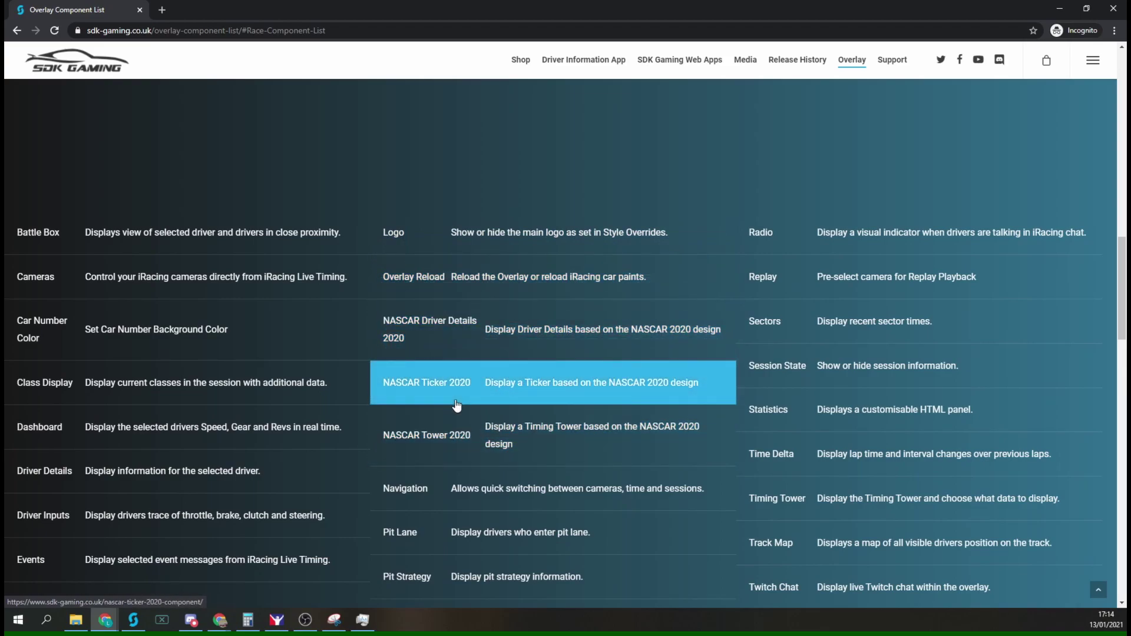
click(482, 328)
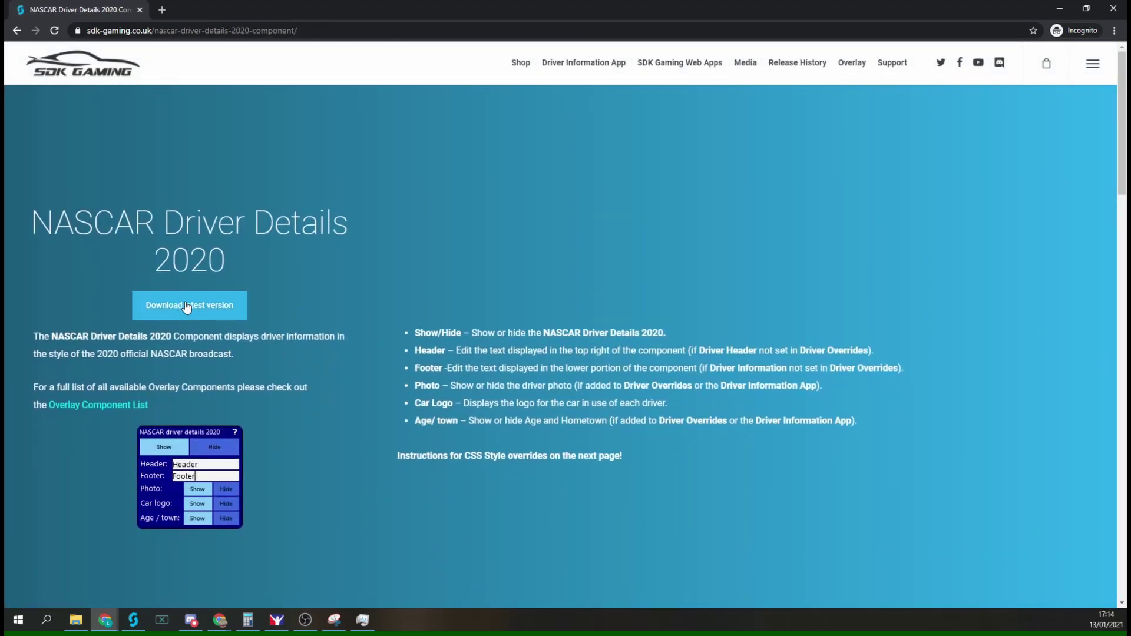
click(208, 308)
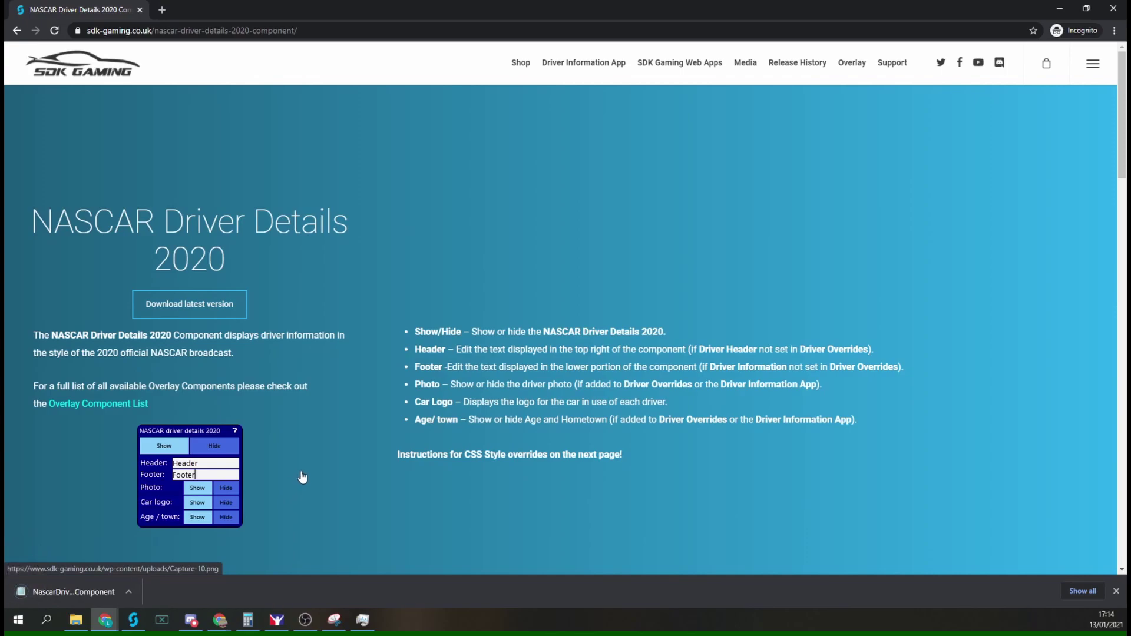
click(133, 622)
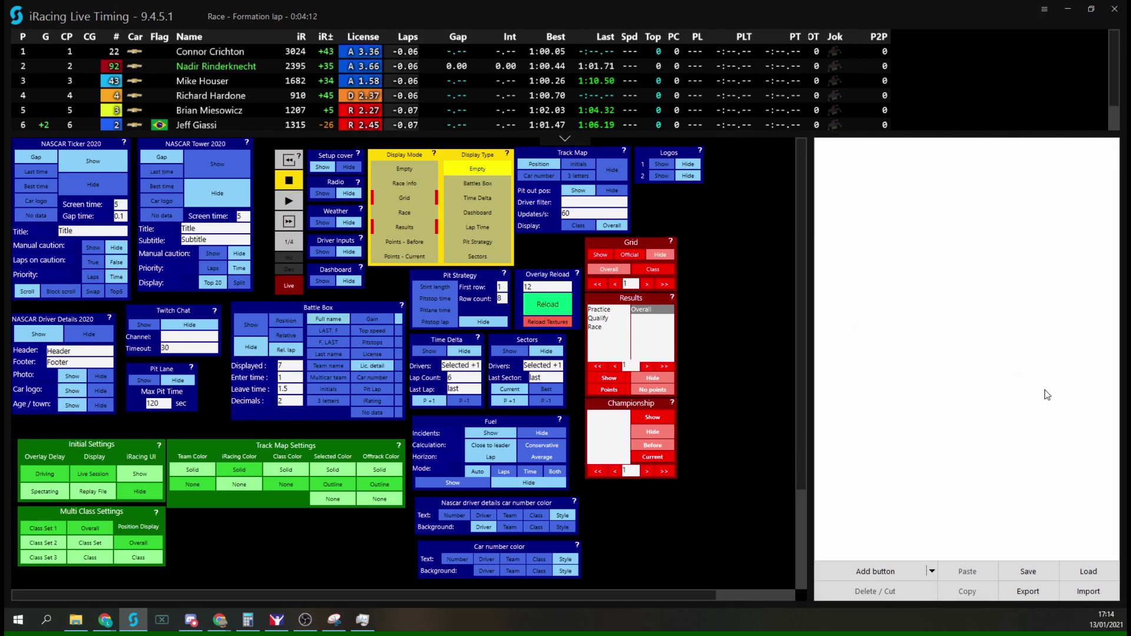
- Import NascarDriverDetails2020 (2) from Downloads, replacing the existing component, then deselect it
click(1087, 592)
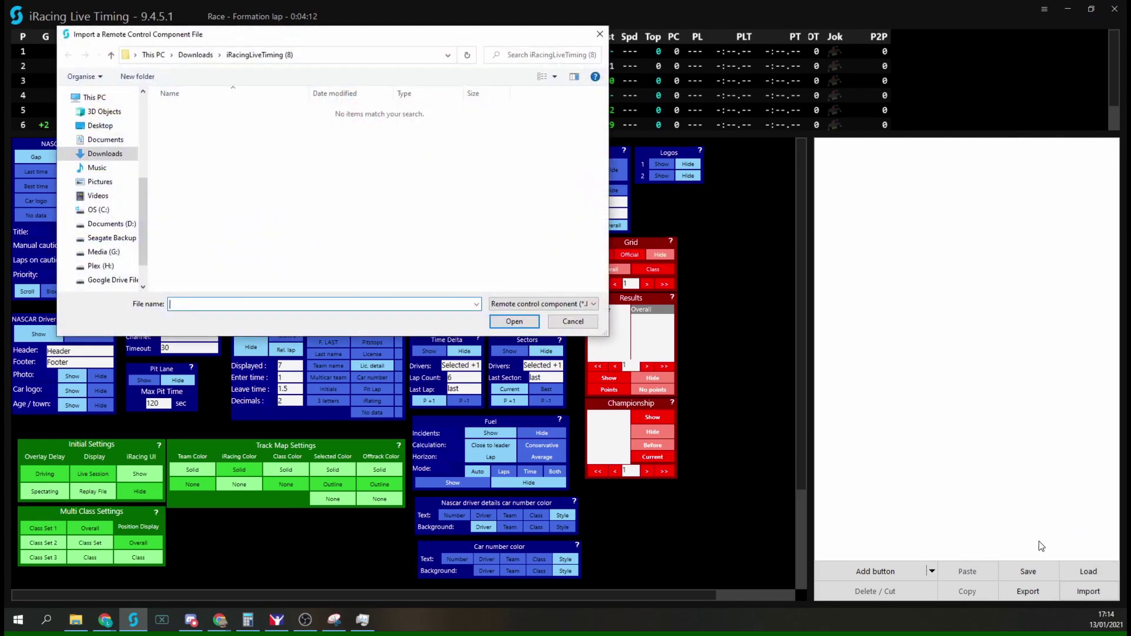
click(199, 54)
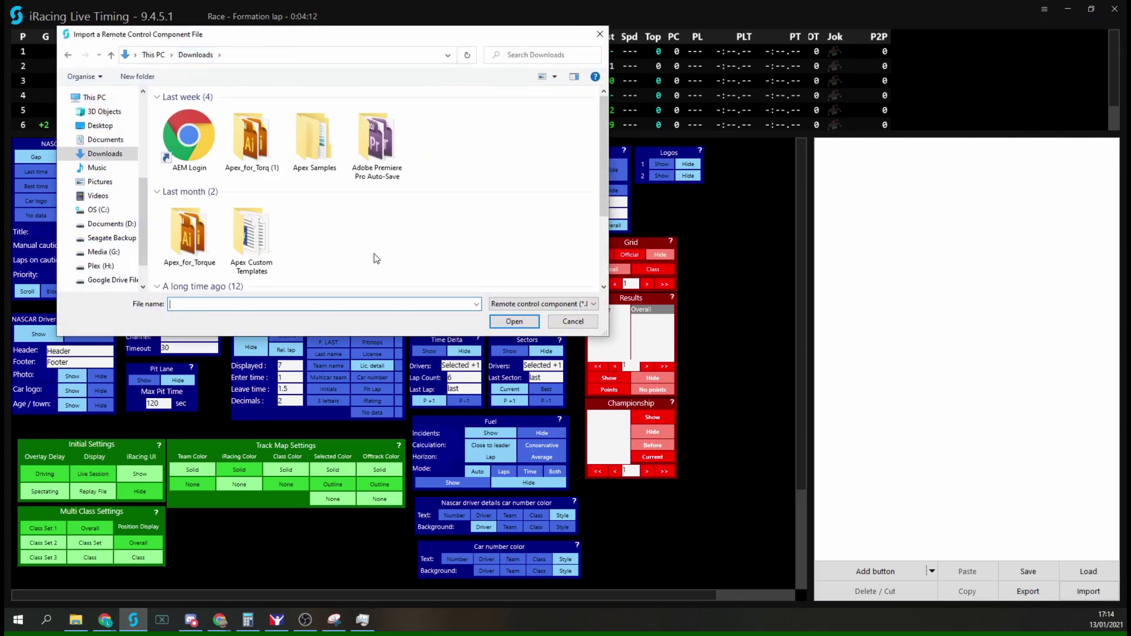
click(188, 137)
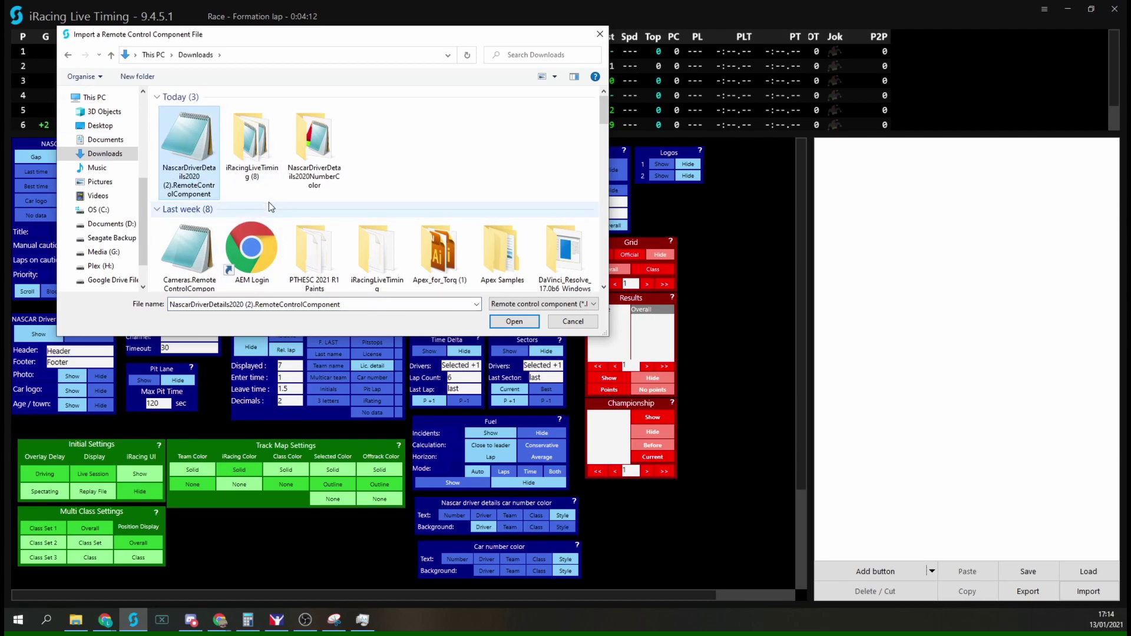
click(534, 322)
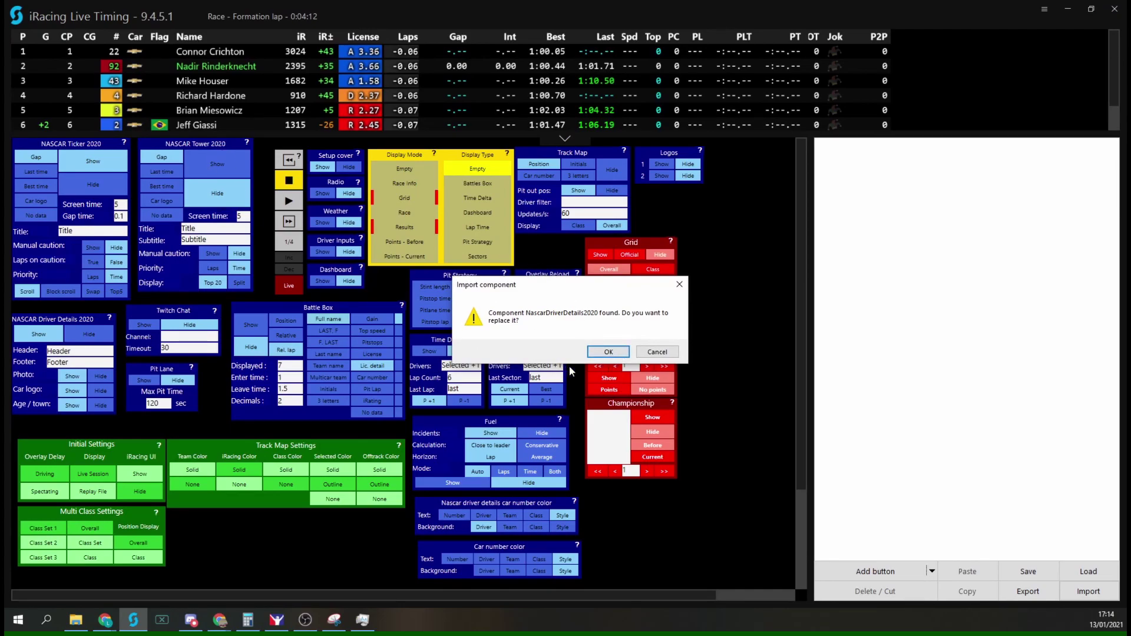
click(609, 351)
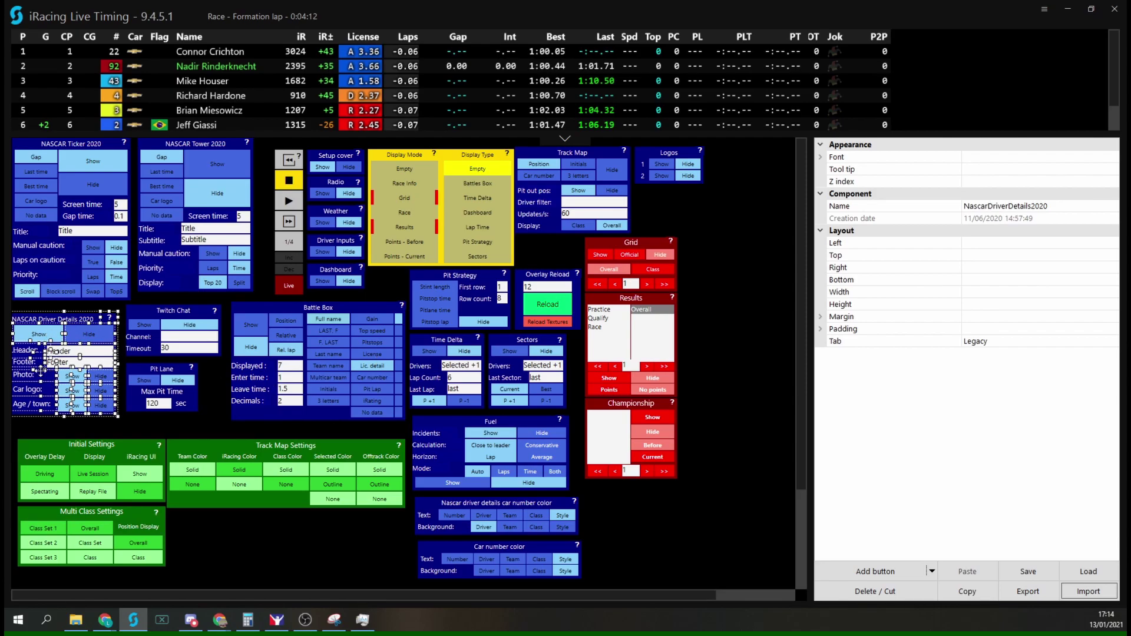
click(214, 403)
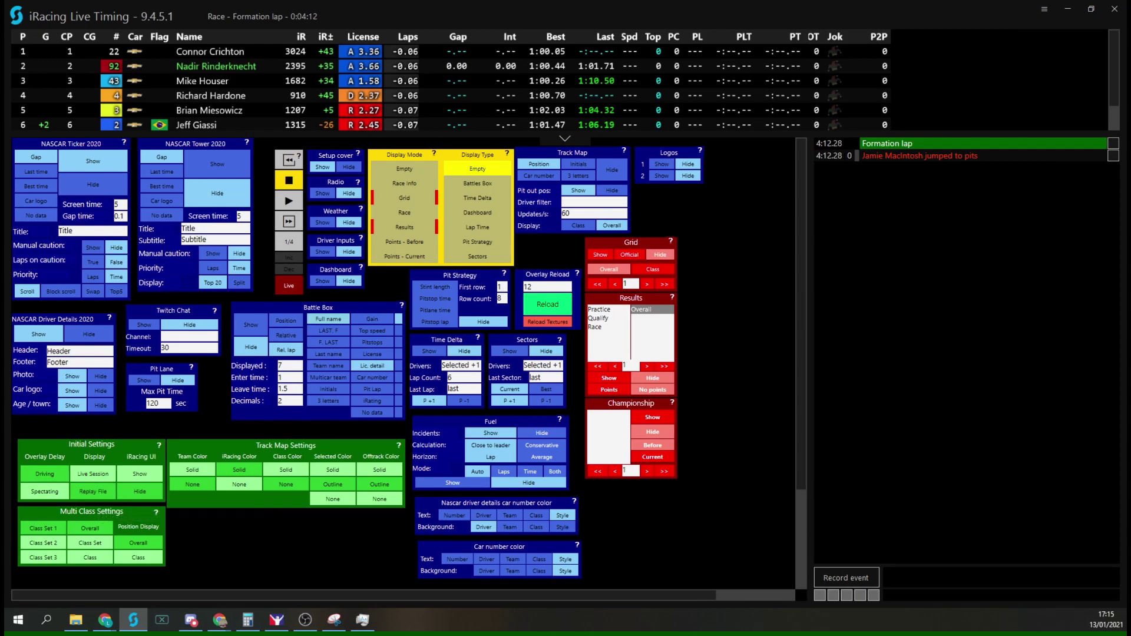
key(alt+Tab)
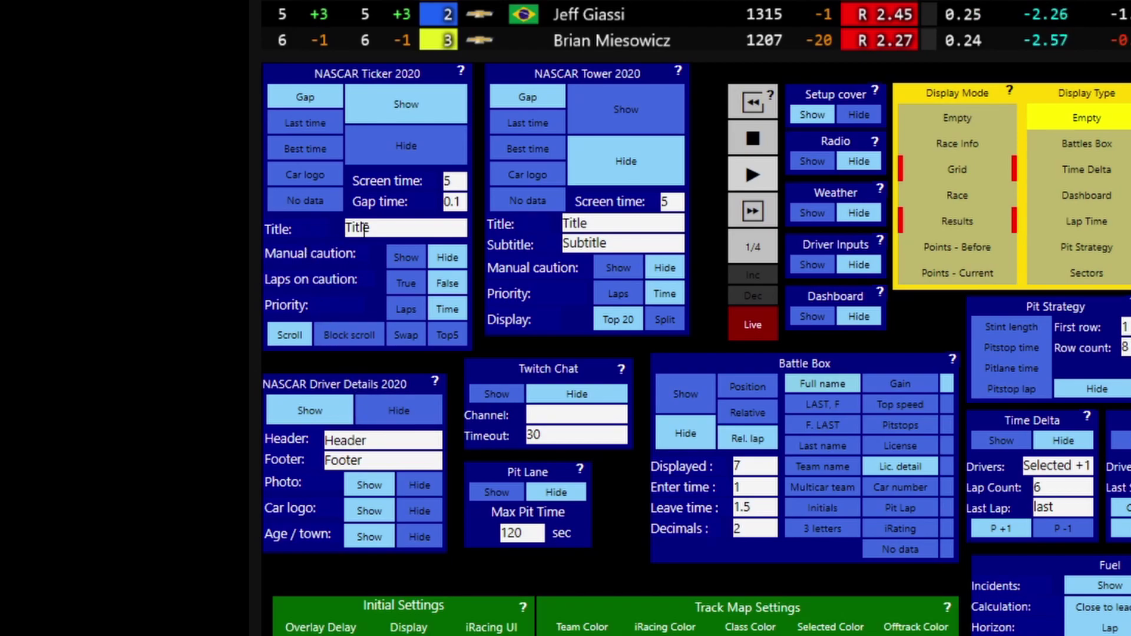
click(423, 152)
click(433, 103)
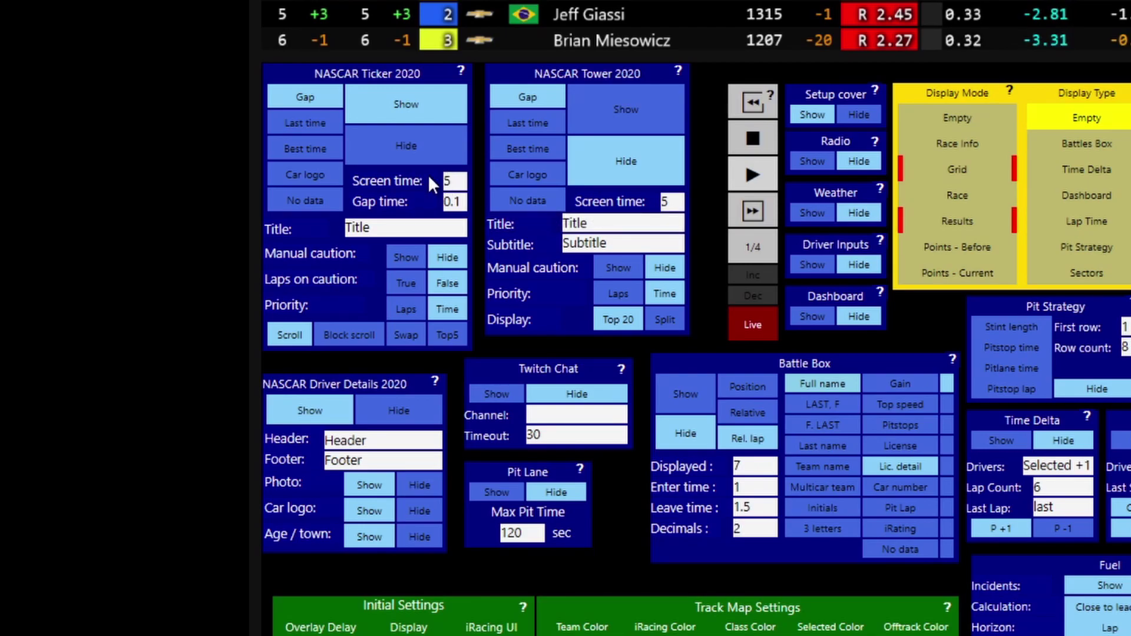
double_click(454, 181)
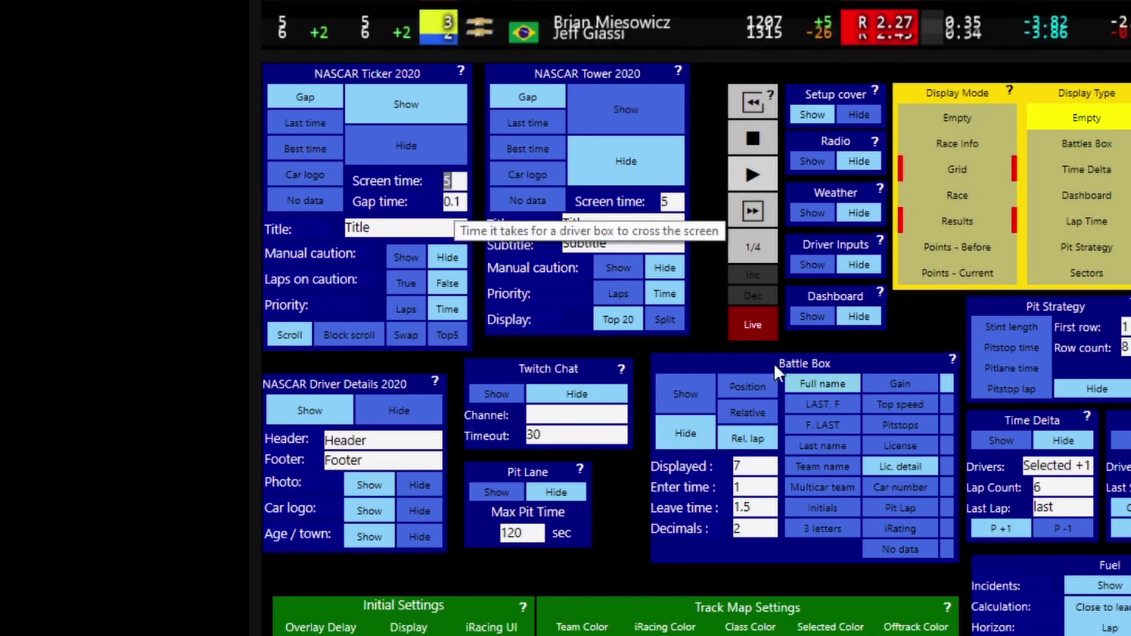
double_click(454, 201)
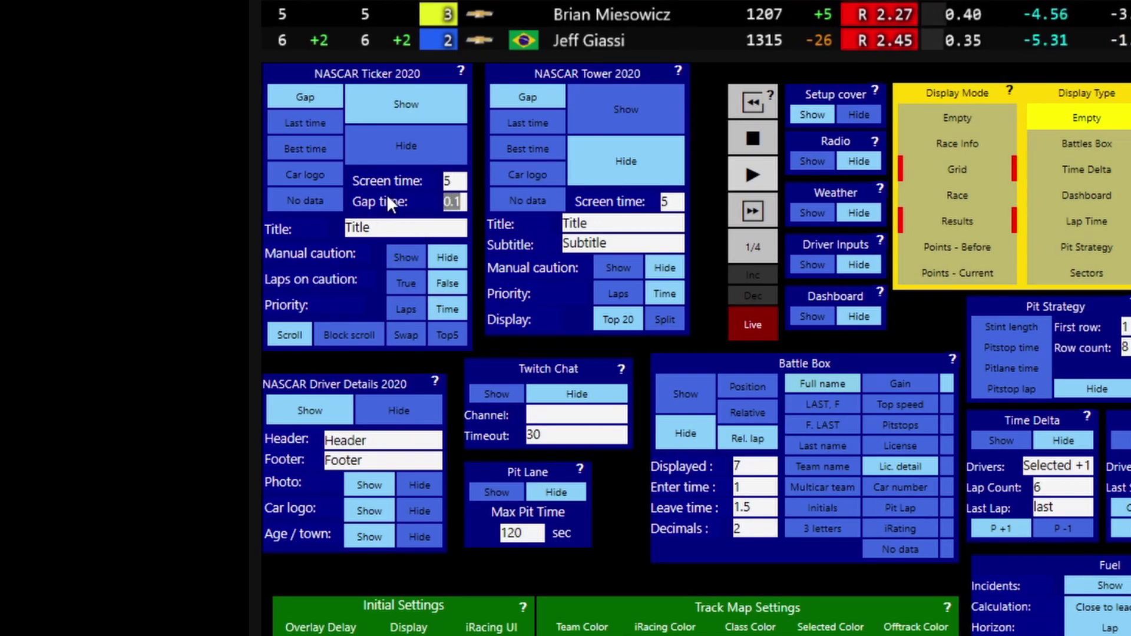
mouse_move(392, 199)
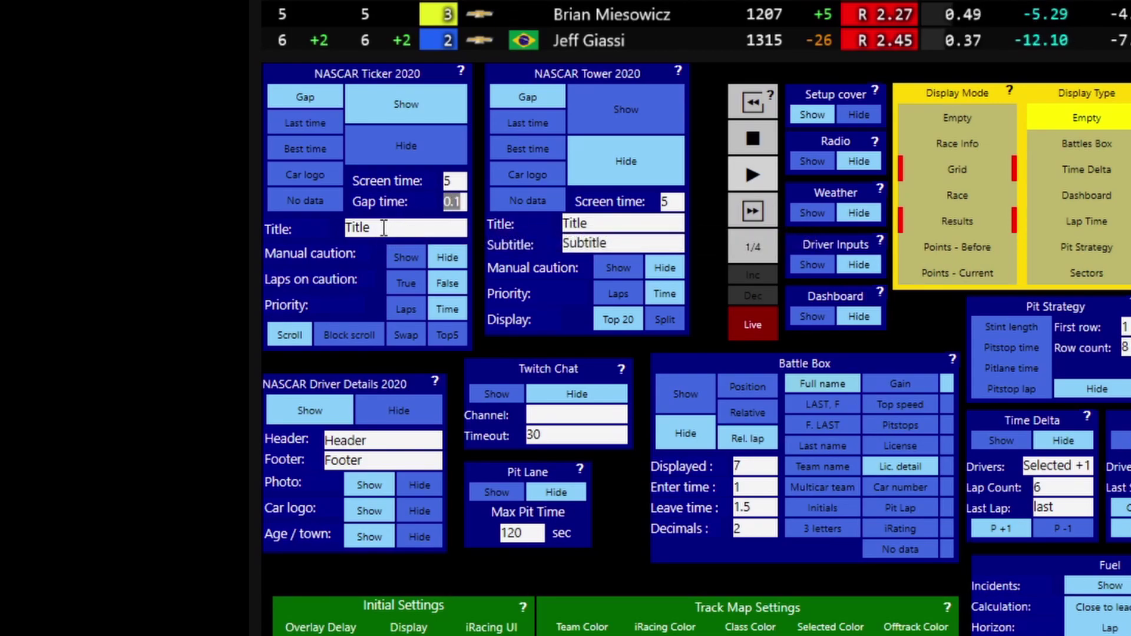
click(384, 228)
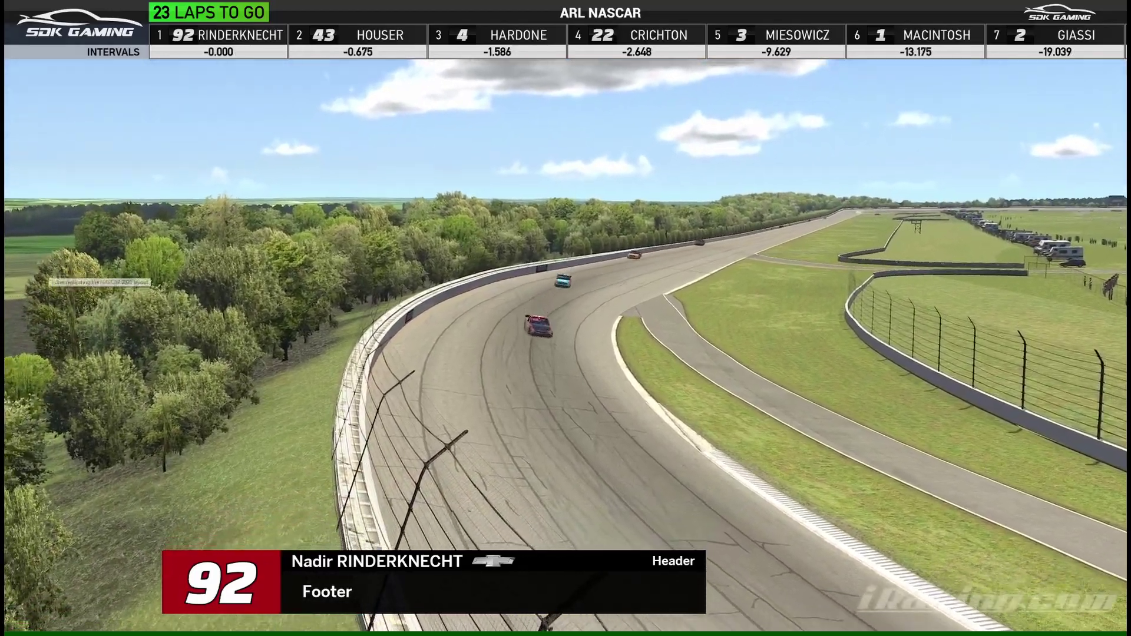
- Switch from the iRacing broadcast back to the Live Timing window with Alt+Tab
key(alt+Tab)
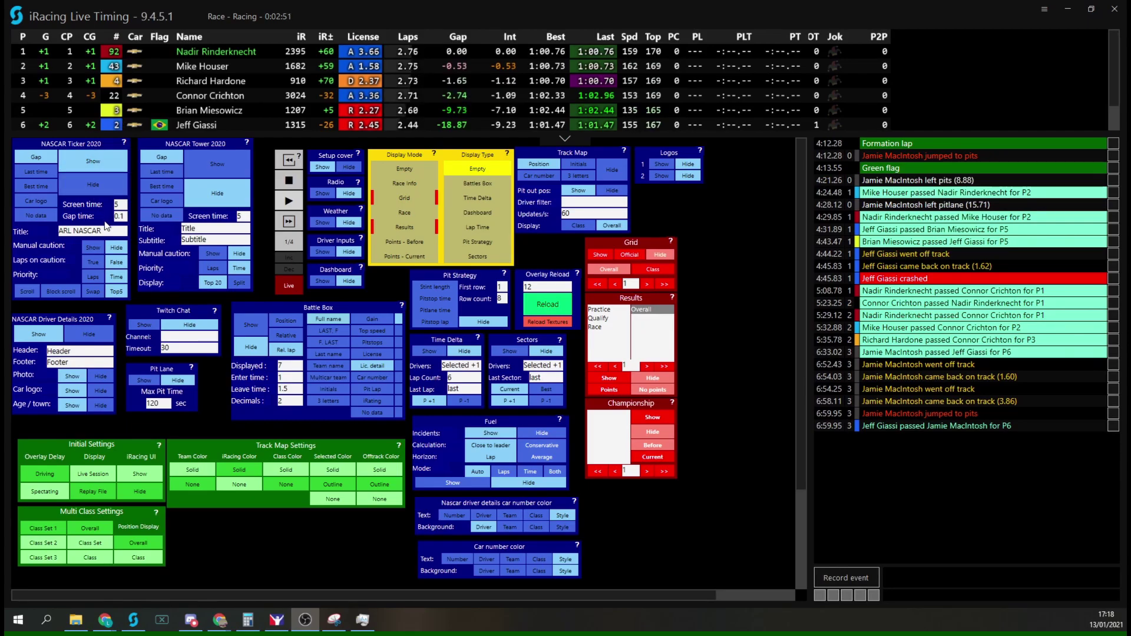
- Open the settings panel and the Overlay Style overrides editor with its 33 style rules
click(706, 242)
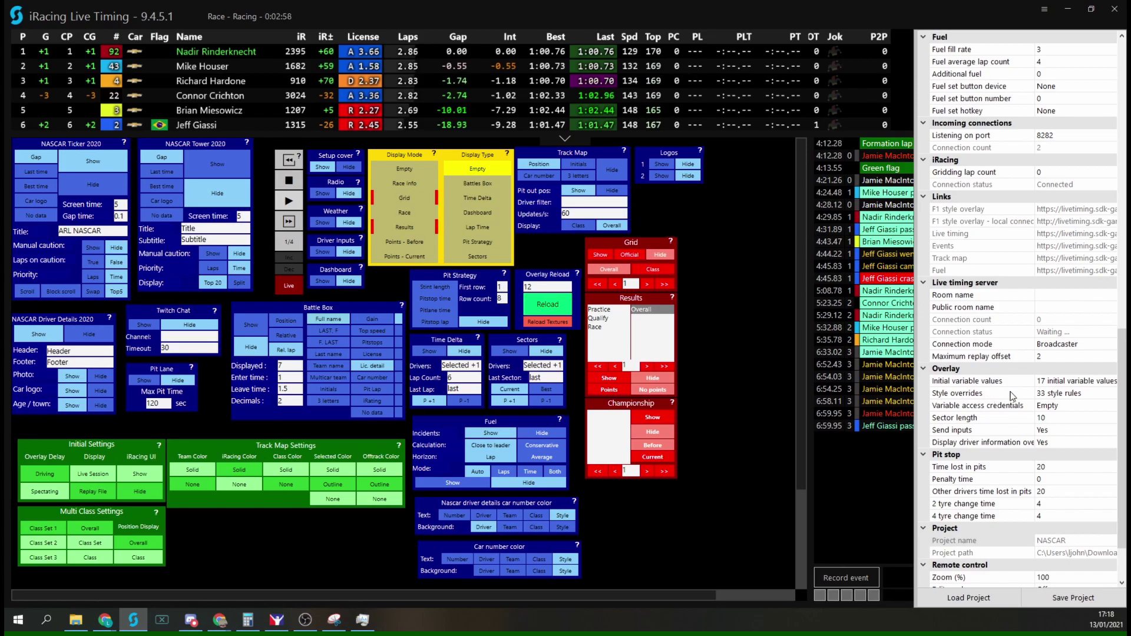
click(1110, 393)
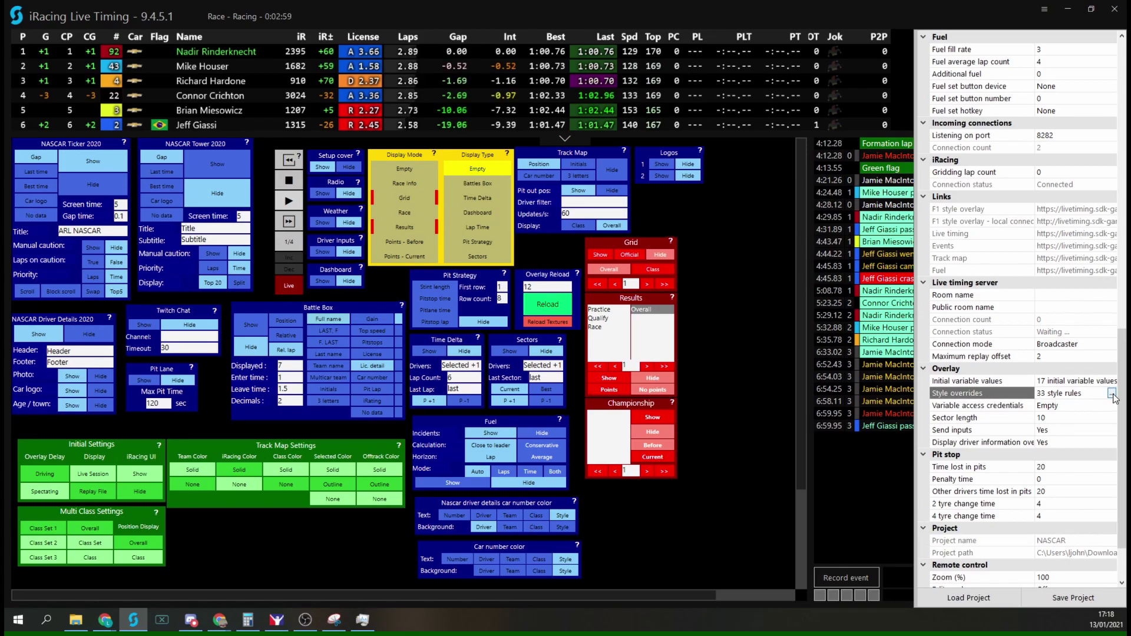
click(1112, 394)
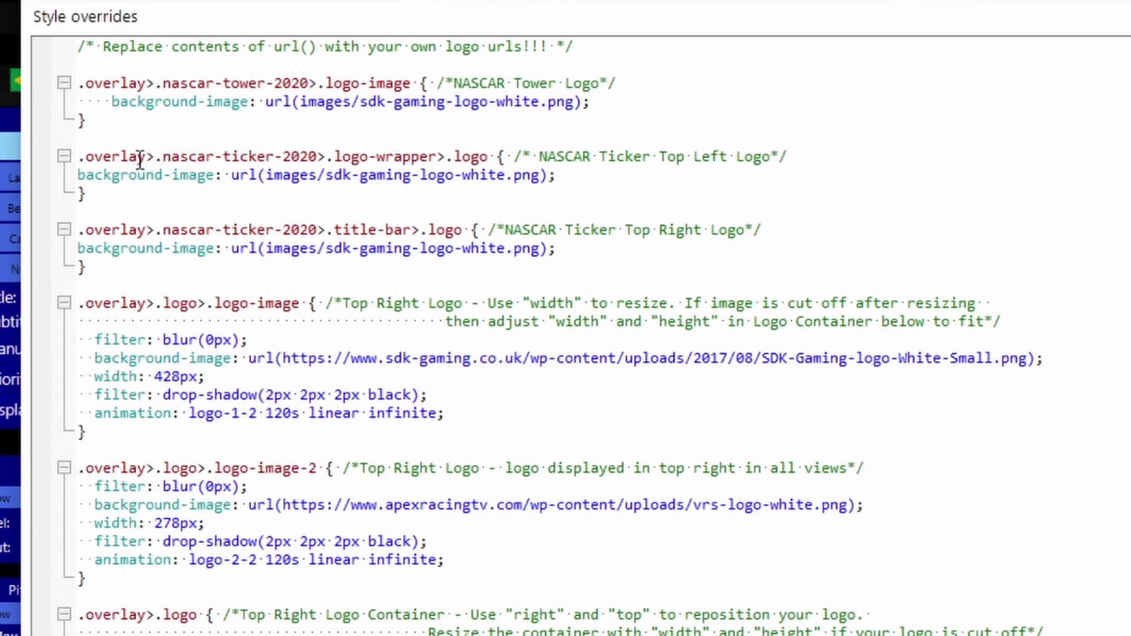
drag(545, 154, 765, 156)
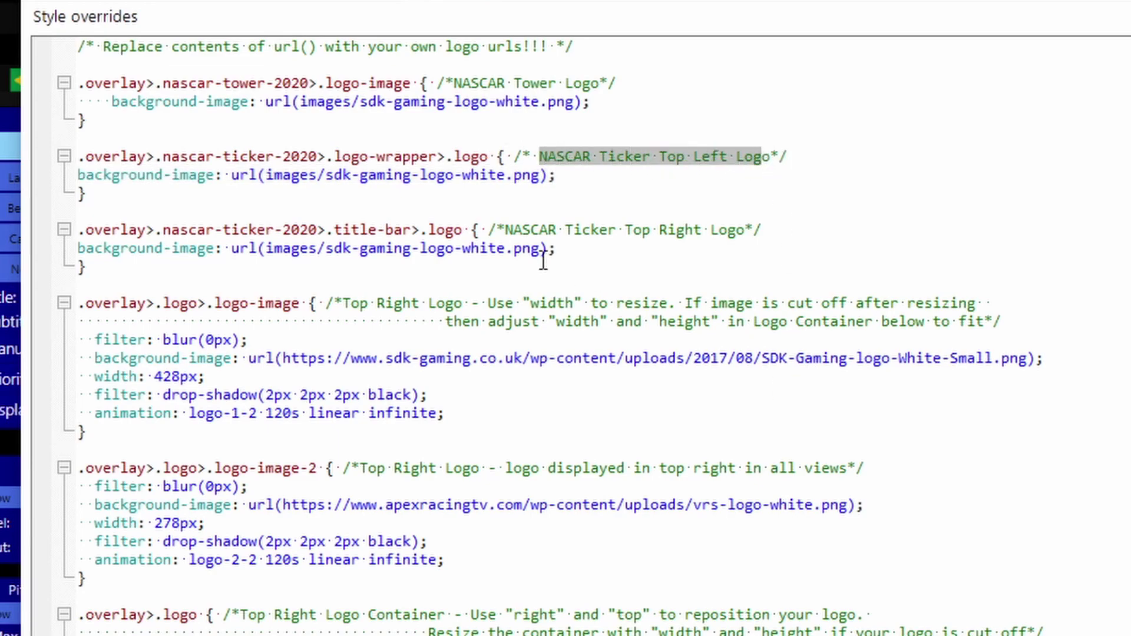
drag(512, 226, 746, 233)
click(817, 240)
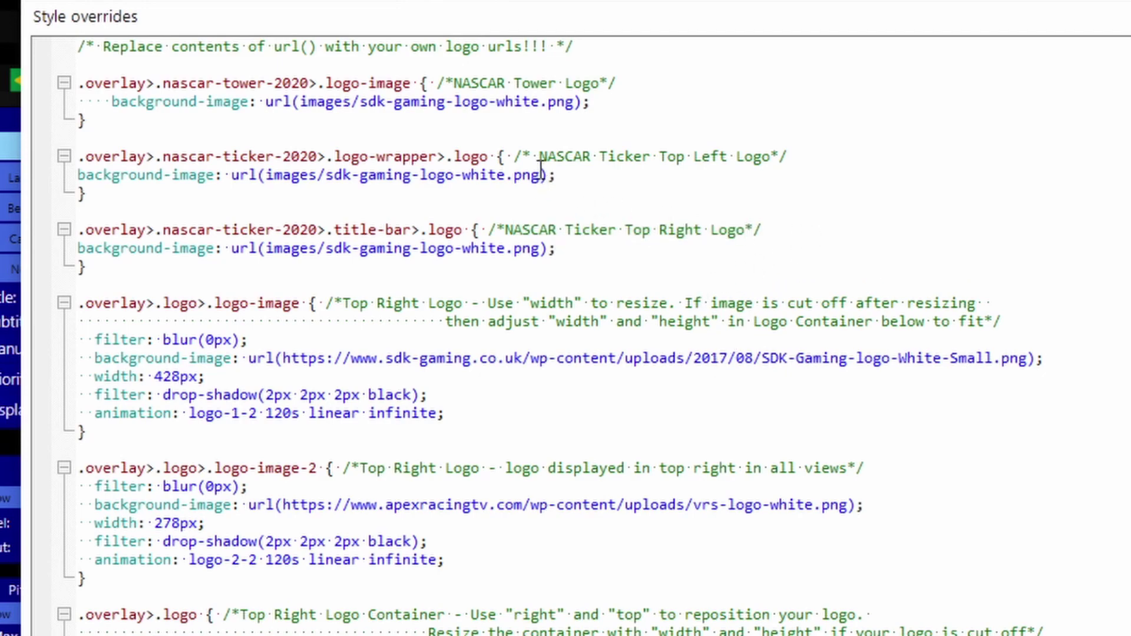
drag(540, 175, 266, 175)
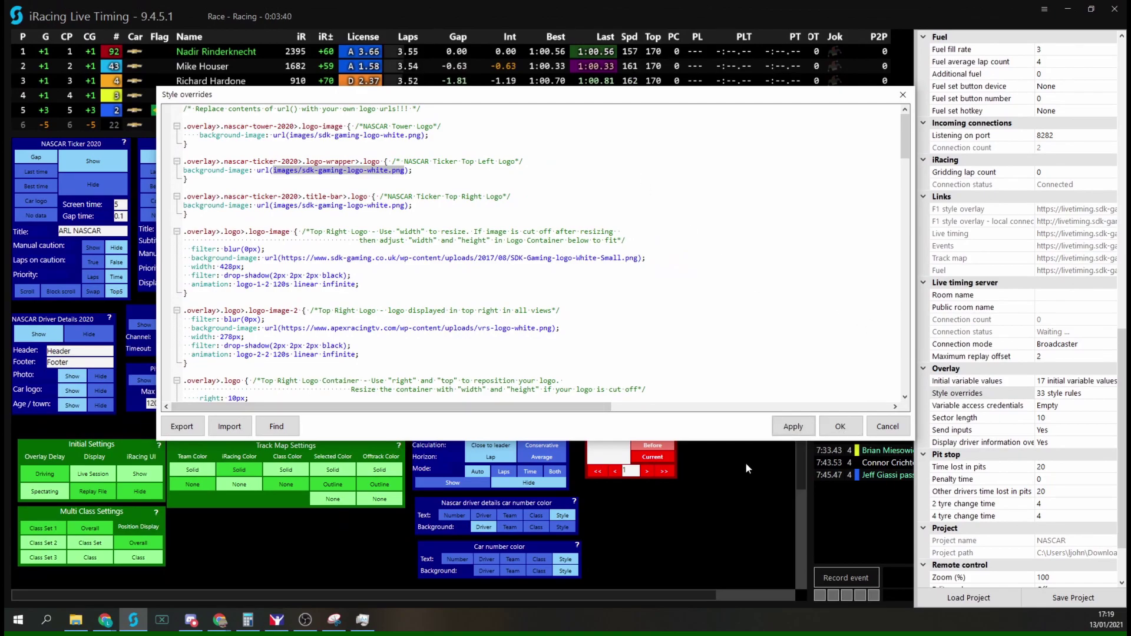
click(840, 426)
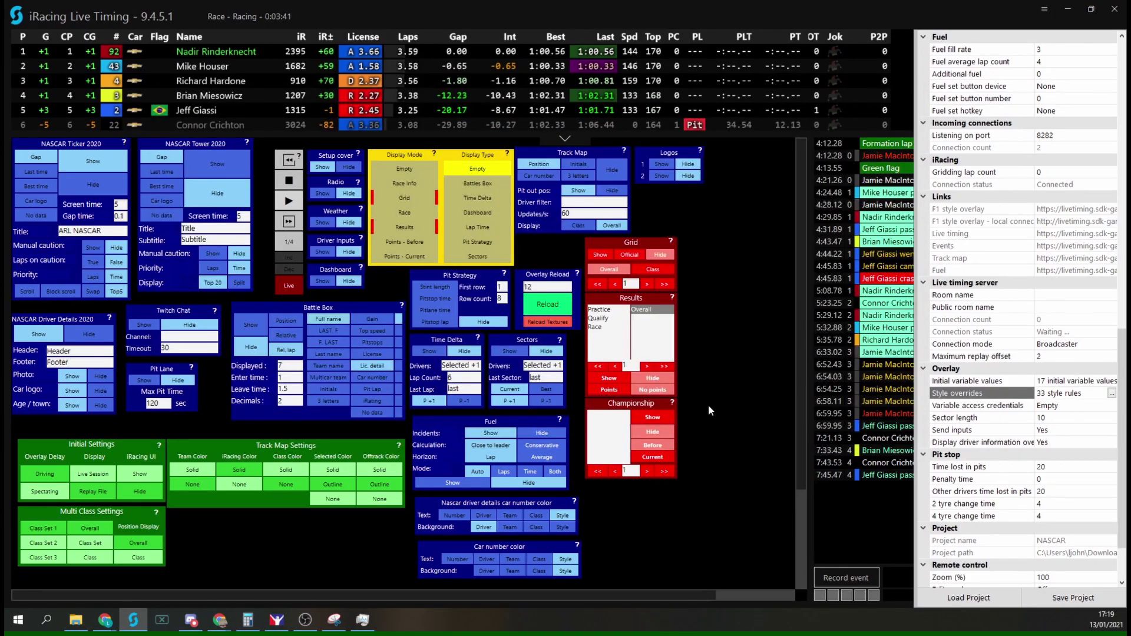